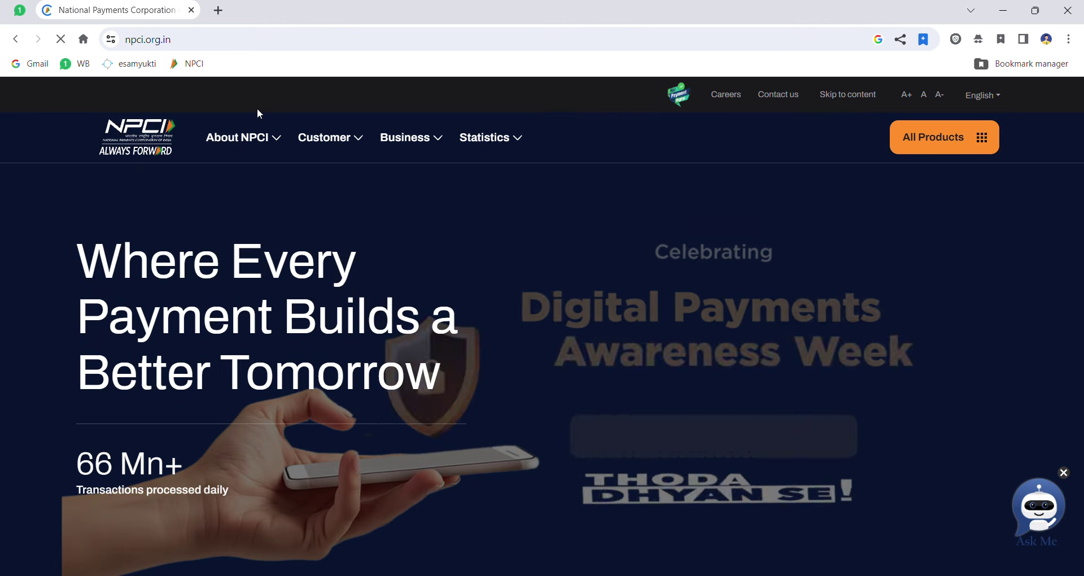
Choose Bharat Aadhaar Seeding Enabler (BASE) under Get Help in NPCI's Customer menu.
mouse_move(327, 167)
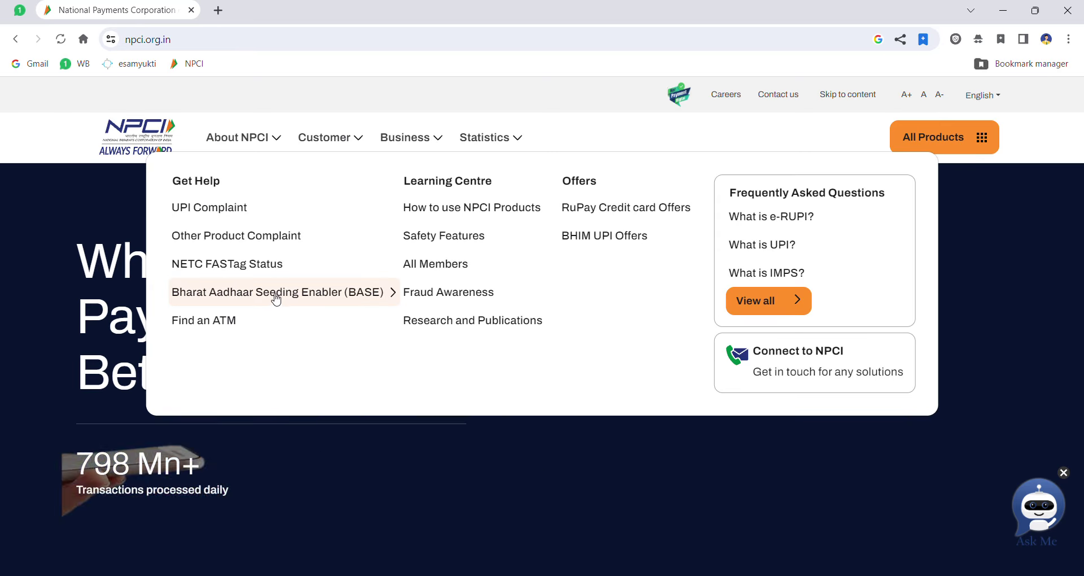
left_click(324, 292)
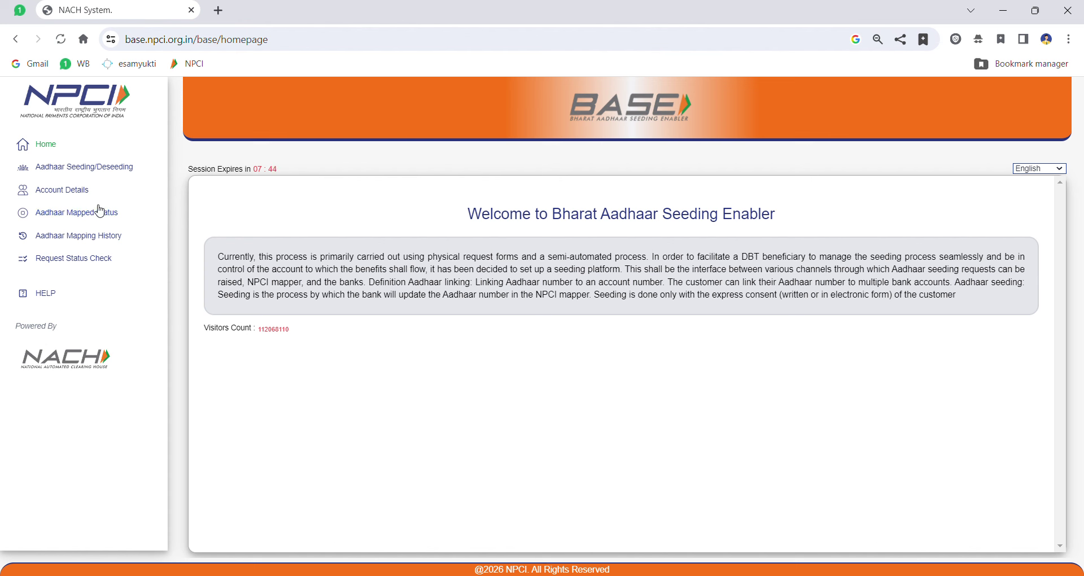
Open the Aadhaar Mapped Status page from the BASE sidebar.
left_click(97, 221)
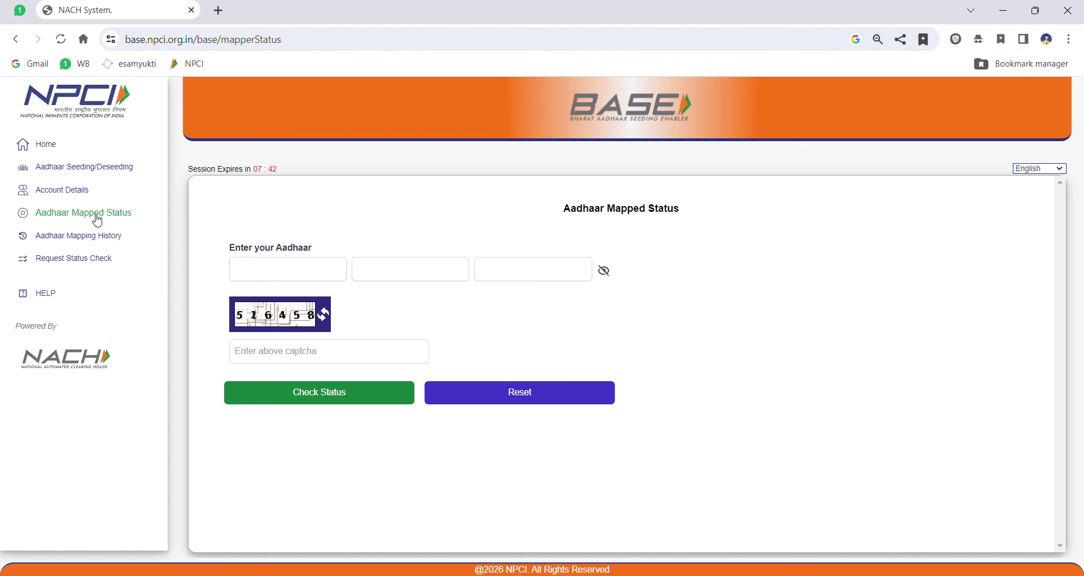
Enter the 12-digit Aadhaar number across the three boxes and type the displayed captcha.
left_click(261, 271)
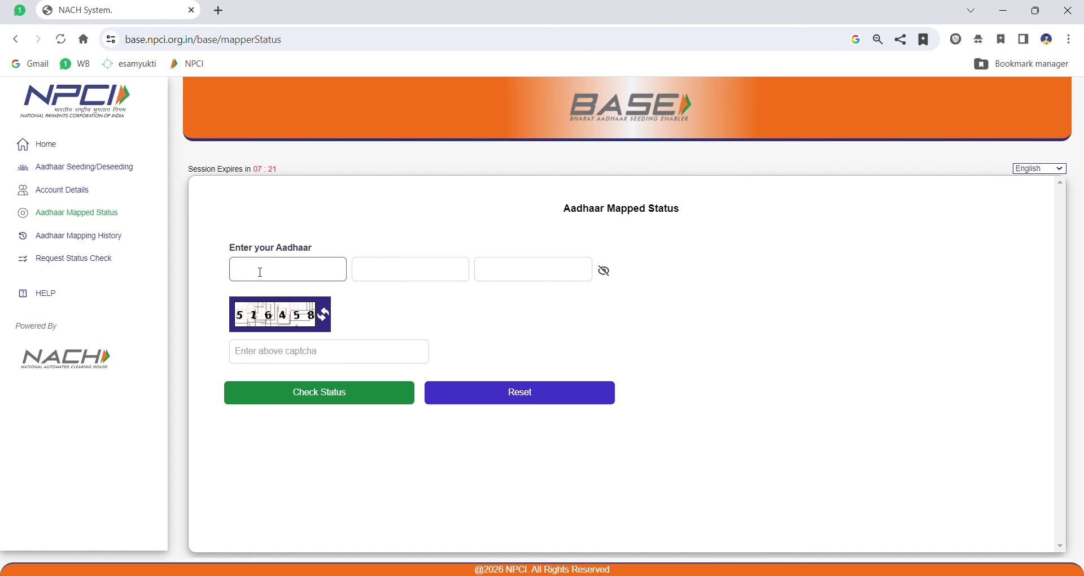
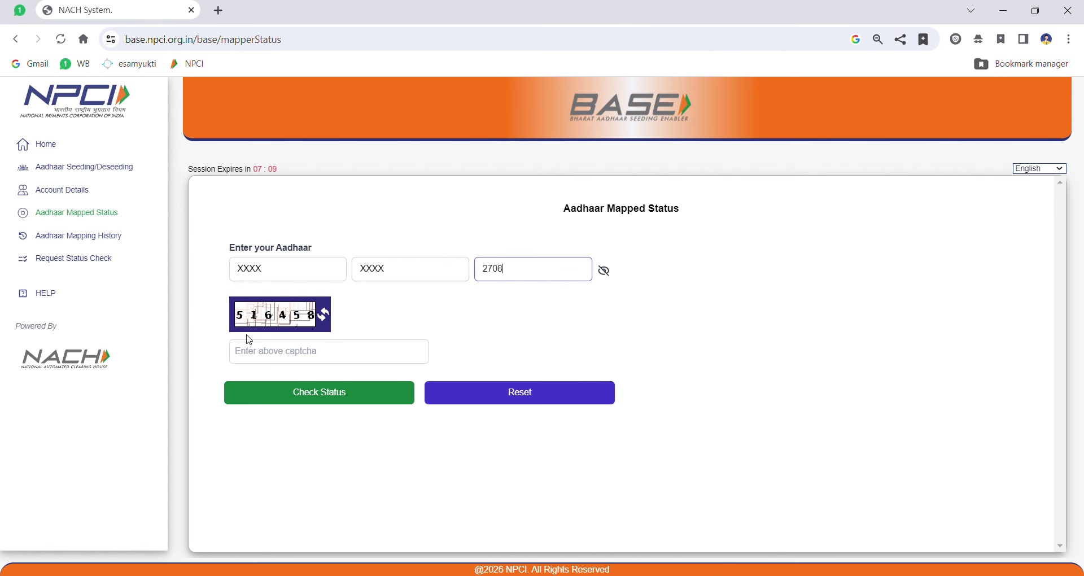
left_click(258, 354)
type("5")
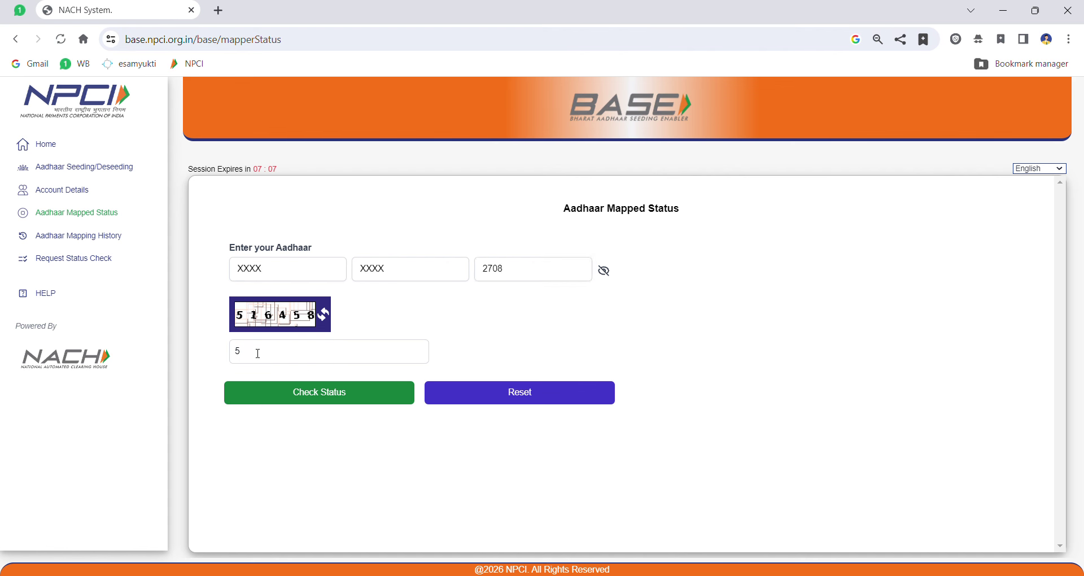
type("16458")
Request the status-check OTP, then confirm with the six-digit code from the registered mobile.
left_click(309, 404)
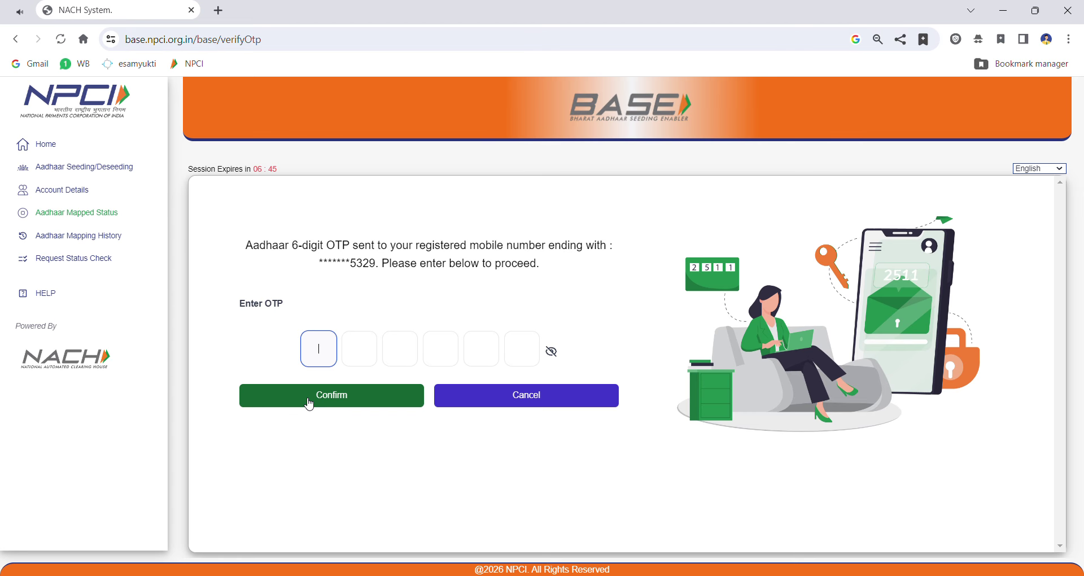
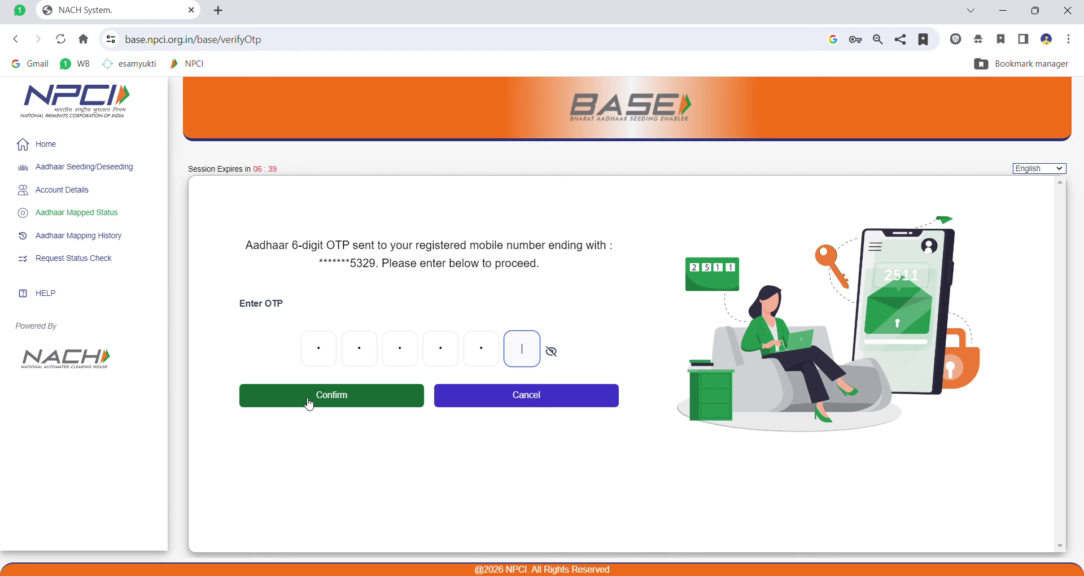
left_click(316, 400)
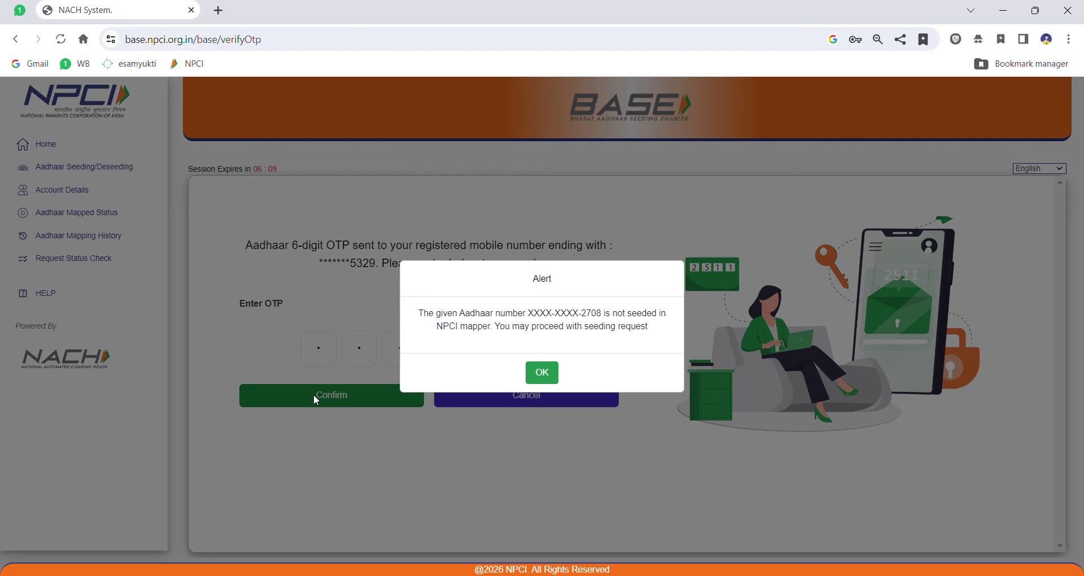
Dismiss the 'not seeded in NPCI mapper' alert and open the Aadhaar Seeding/Deseeding form.
left_click(541, 373)
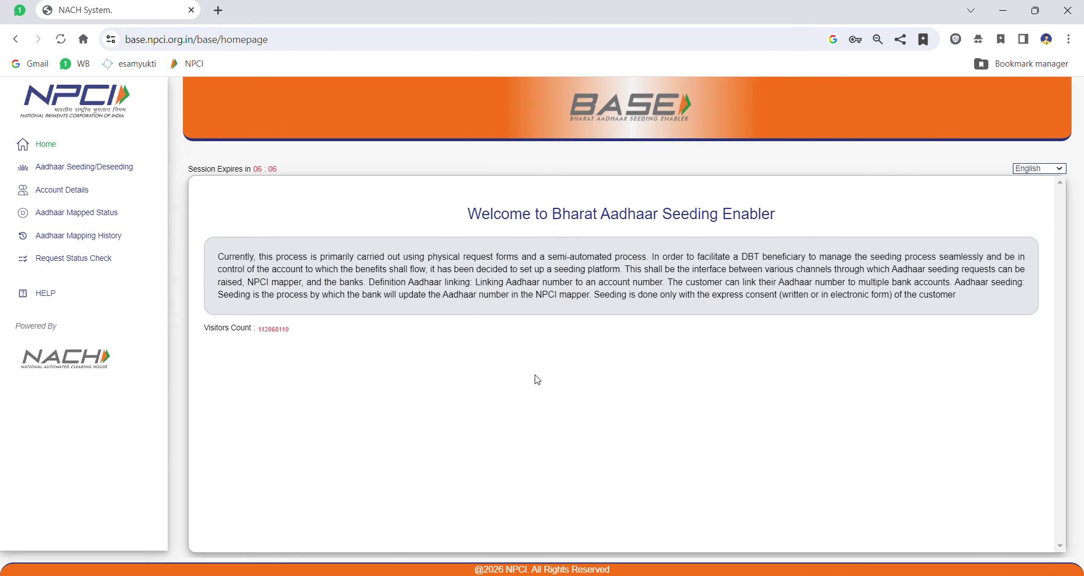
left_click(97, 171)
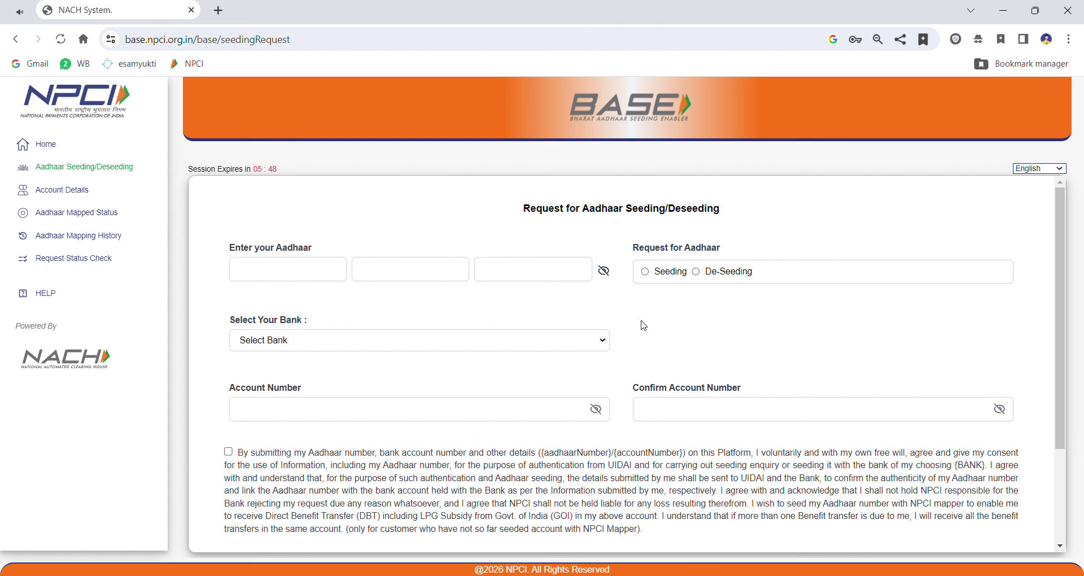
Fill in the Aadhaar number and choose Seeding as the request type.
left_click(303, 266)
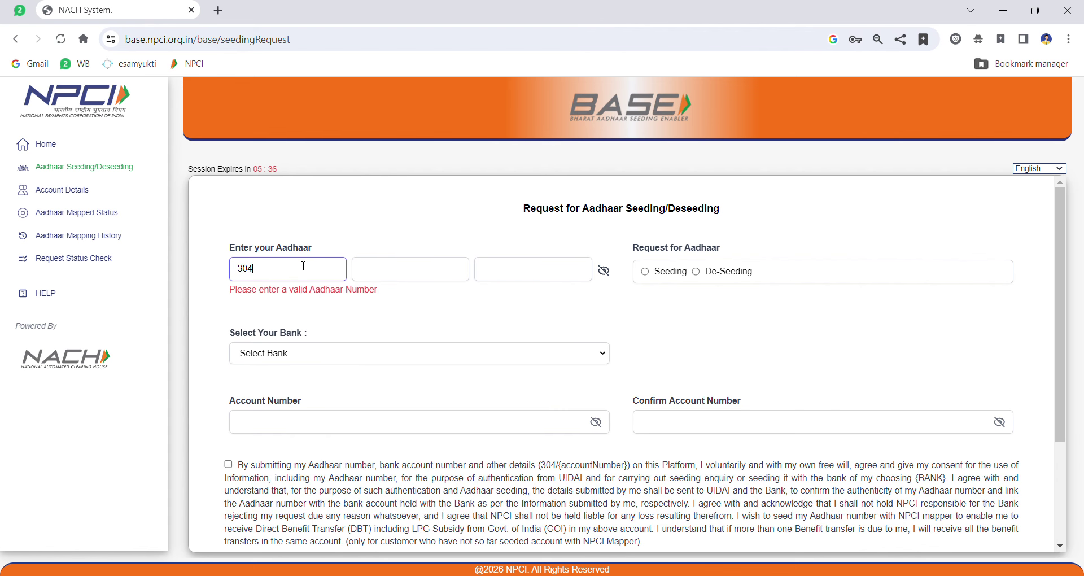
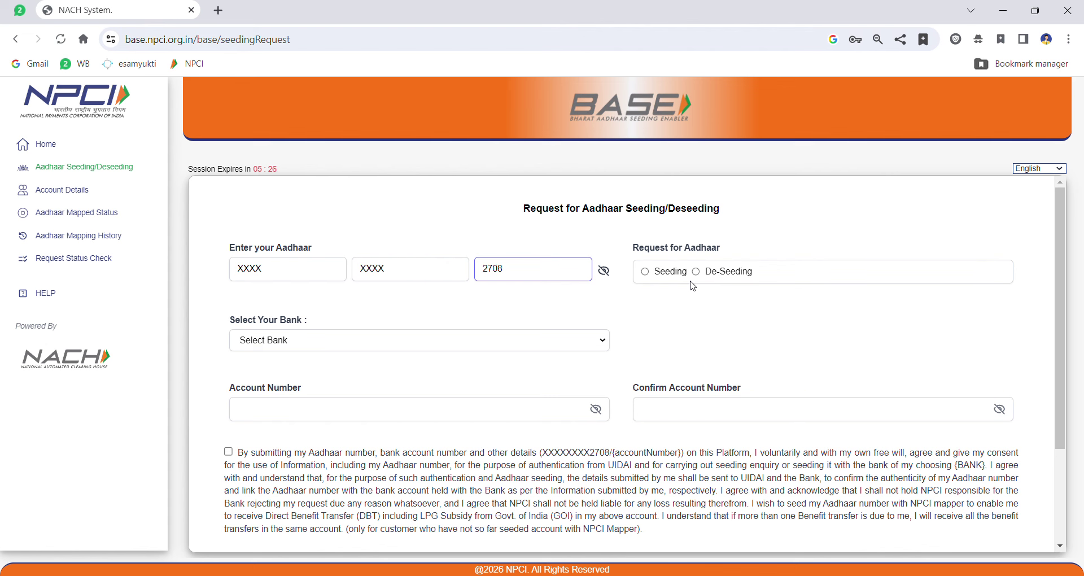
left_click(648, 276)
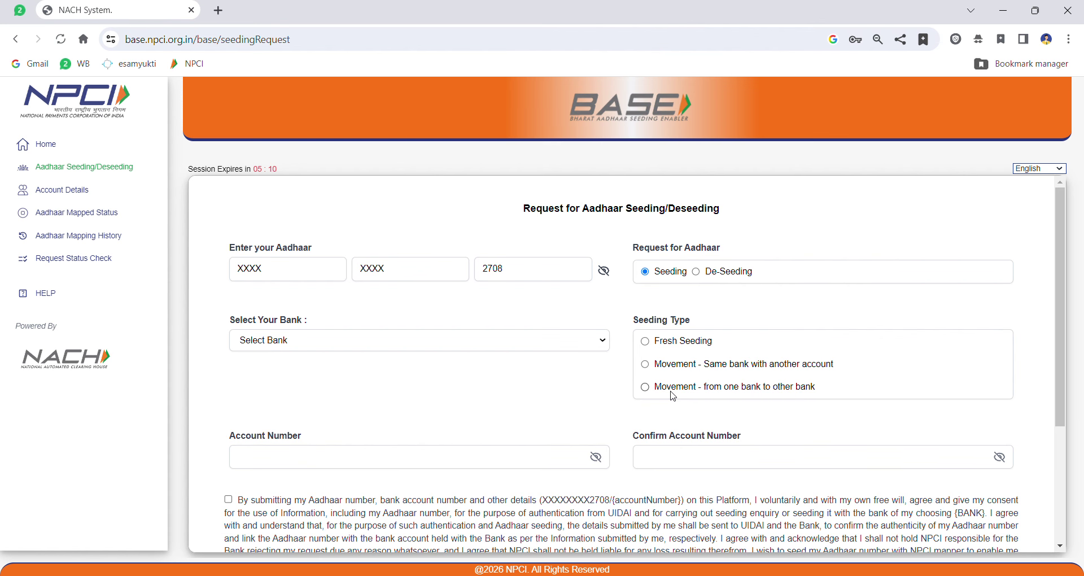
Choose Fresh Seeding as the seeding type and open the Select Bank list.
left_click(647, 343)
left_click(497, 345)
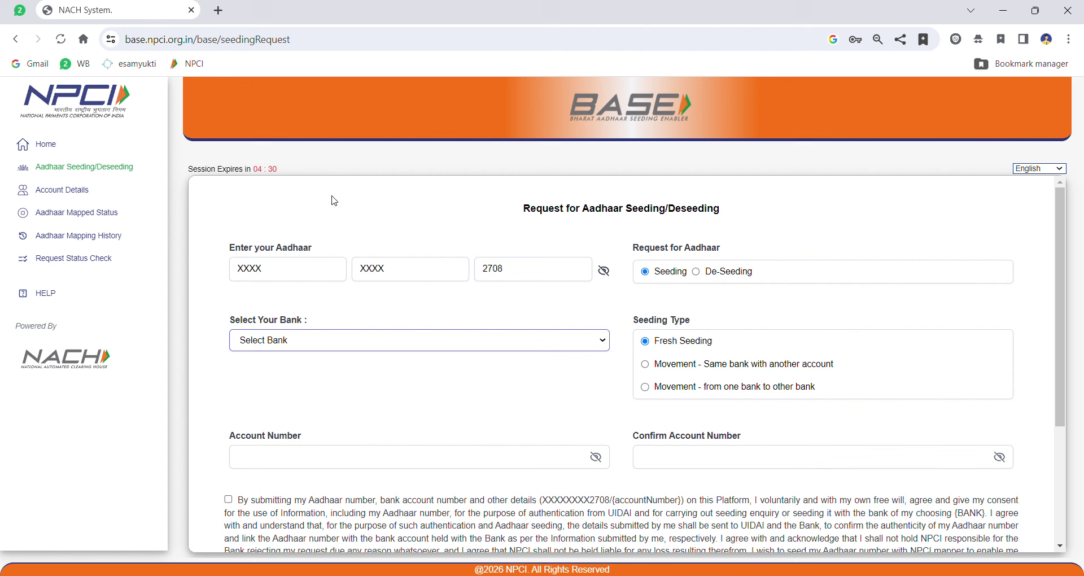
Pick STATE BANK OF INDIA and enter the matching bank account number in both account fields.
type("state")
left_click(276, 466)
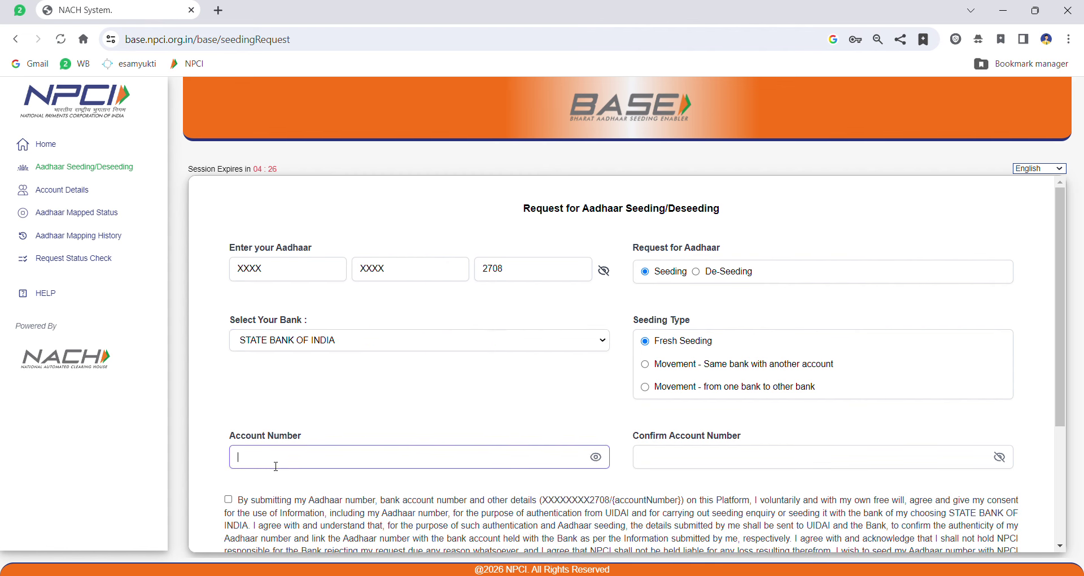
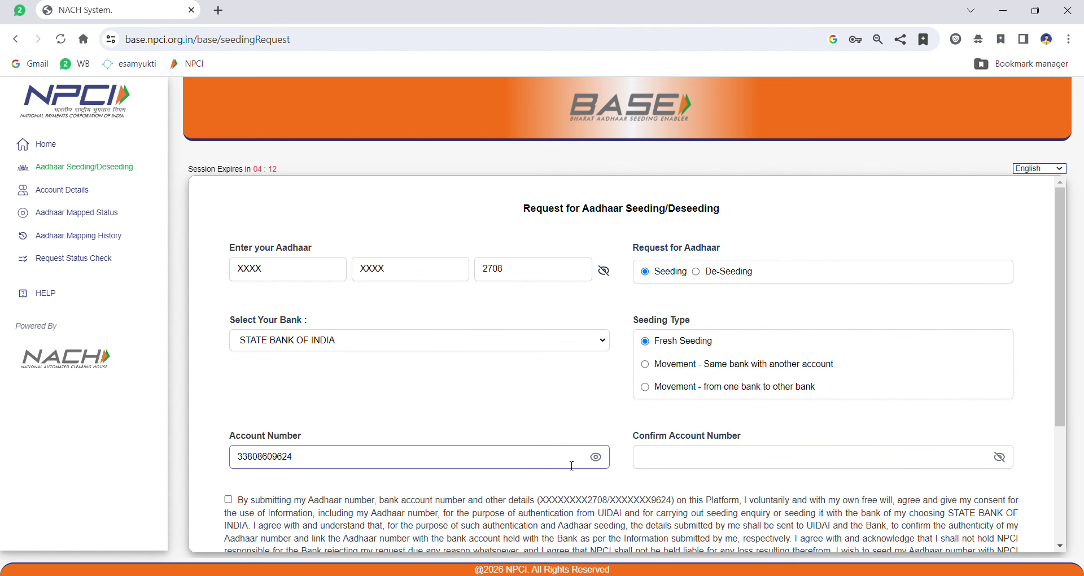
left_click(652, 458)
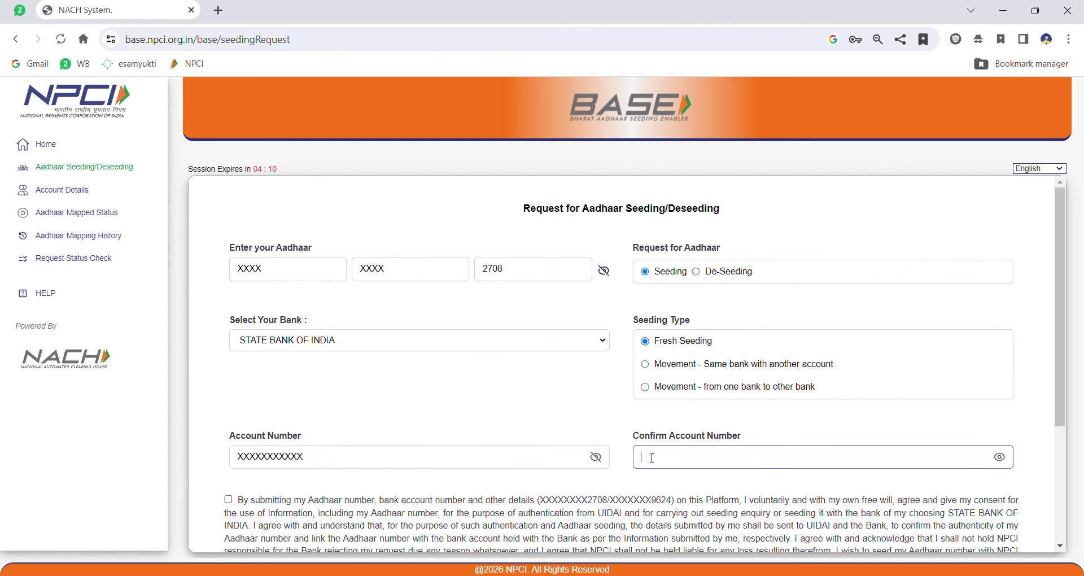
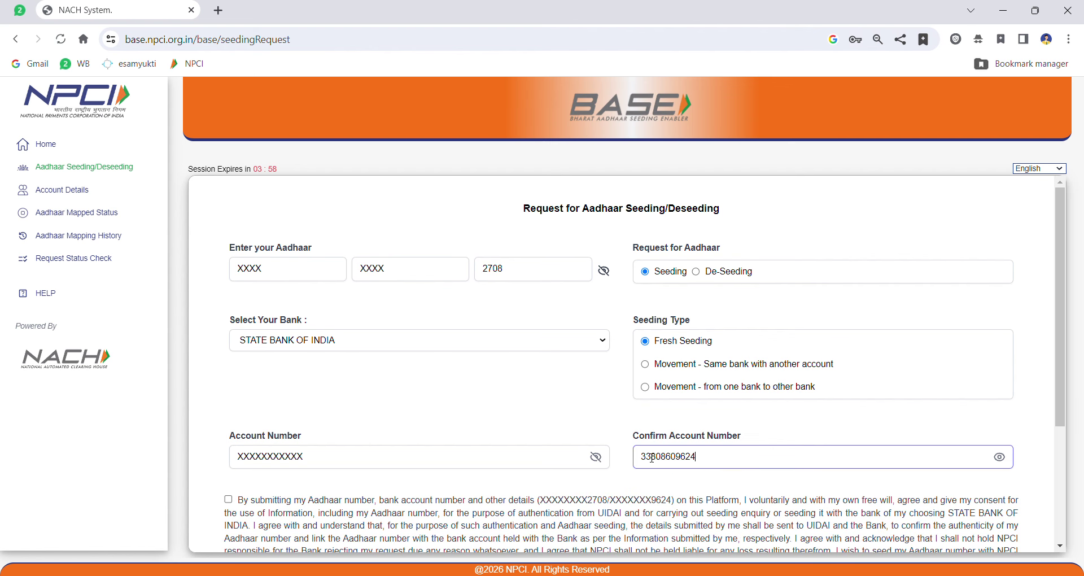
scroll(514, 384, "down", 2)
Give consent, enter the captcha and submit the seeding request.
left_click(228, 412)
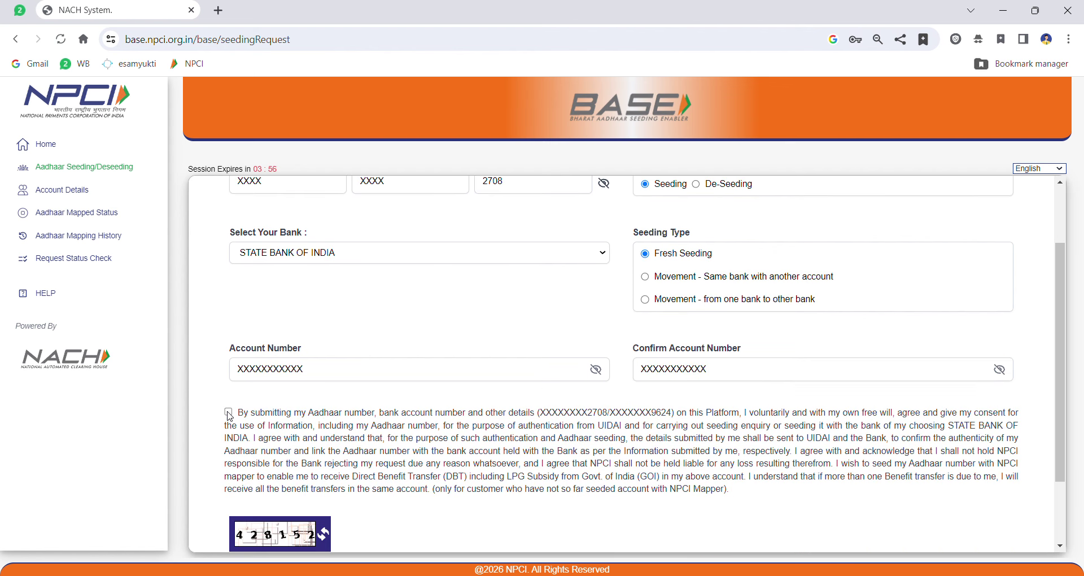
scroll(340, 443, "down", 2)
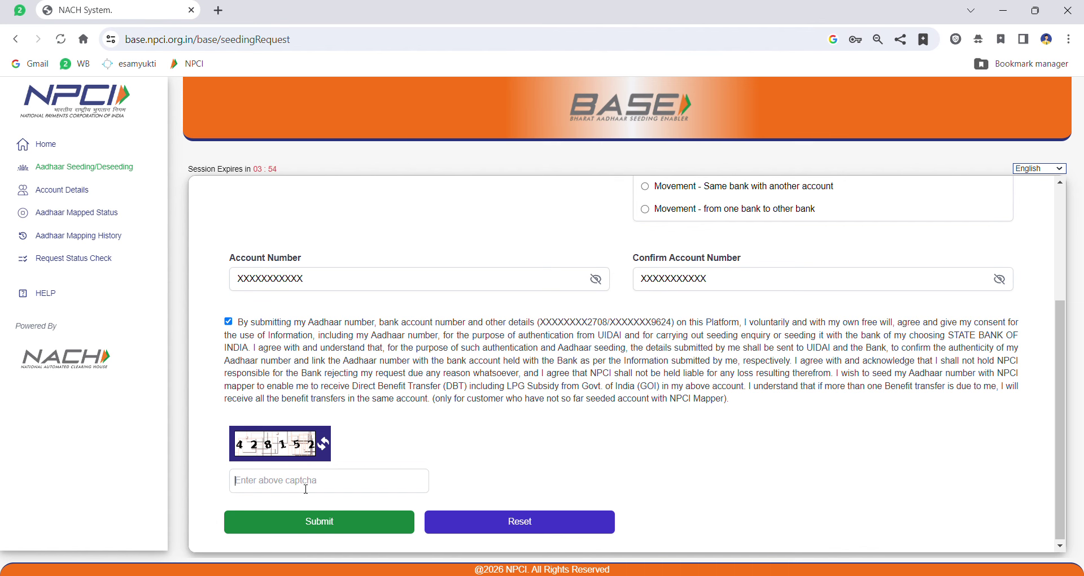
left_click(306, 489)
left_click(316, 534)
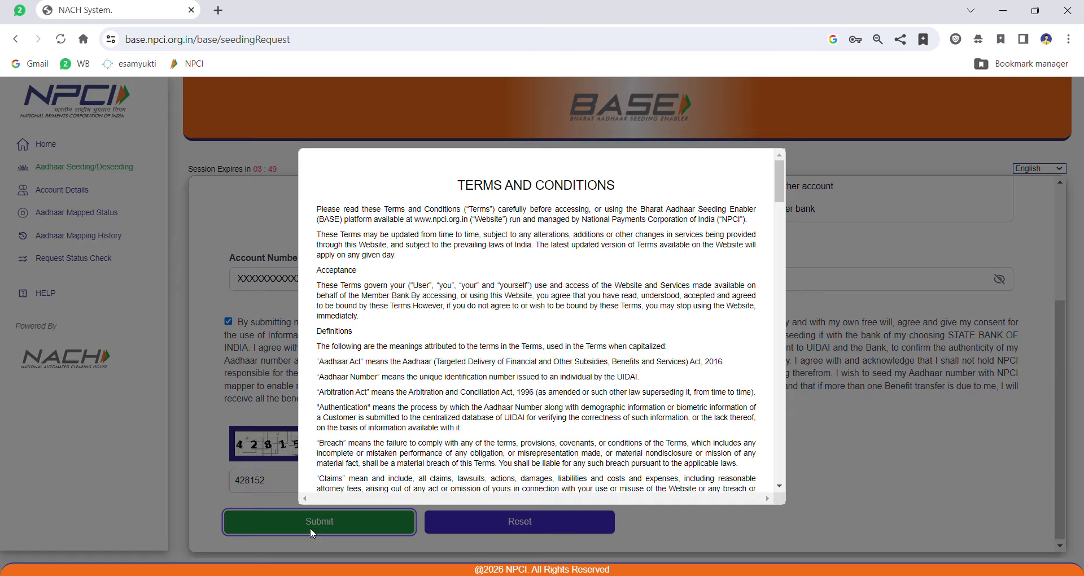
Accept the Terms and Conditions with Agree and Continue.
scroll(524, 388, "down", 10)
scroll(525, 388, "down", 5)
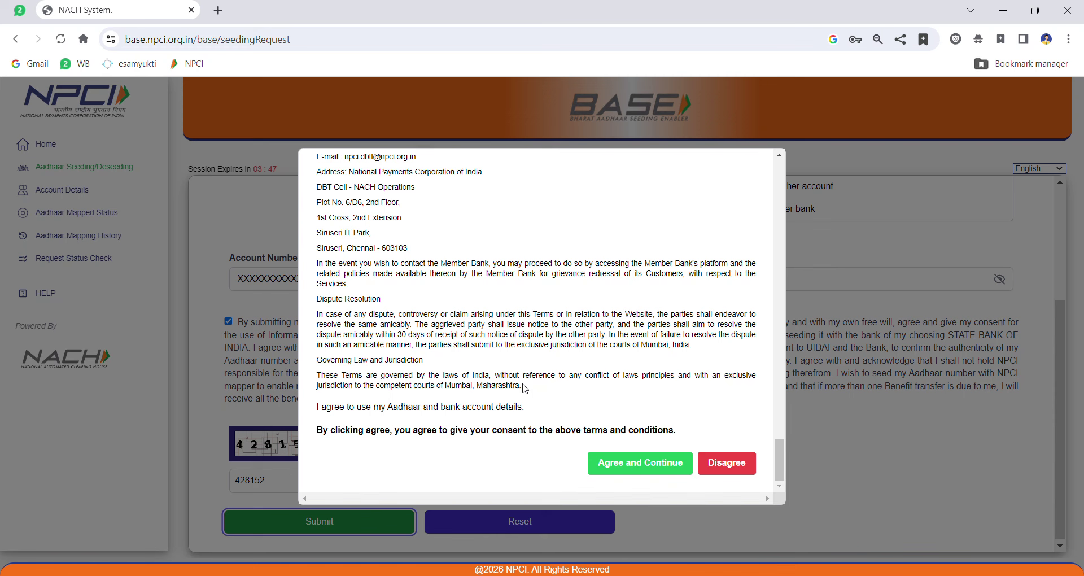
left_click(641, 473)
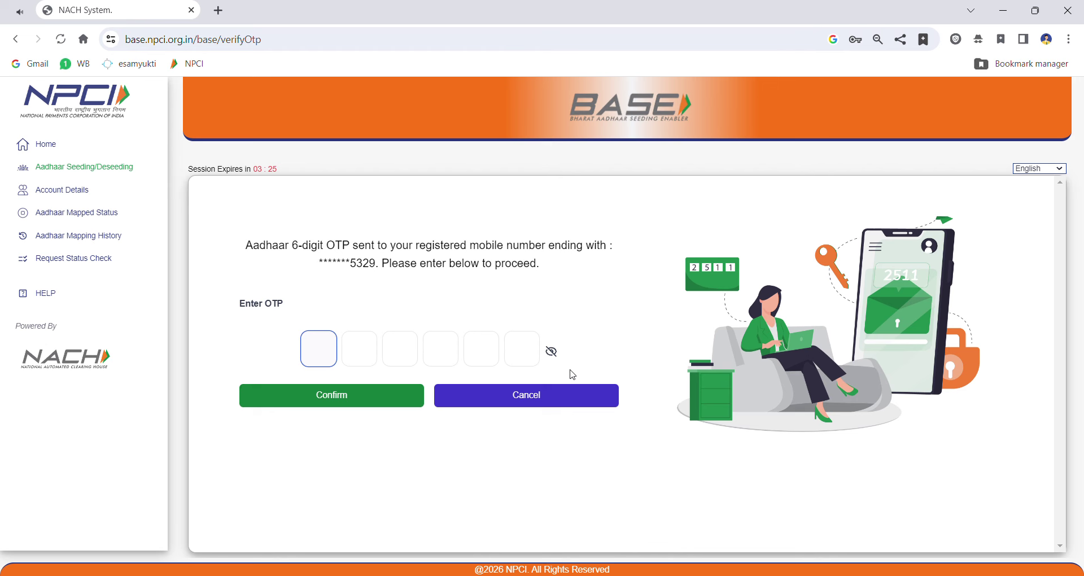
Clear the partial OTP entry, then enter and confirm the six-digit OTP for the seeding request.
type("••")
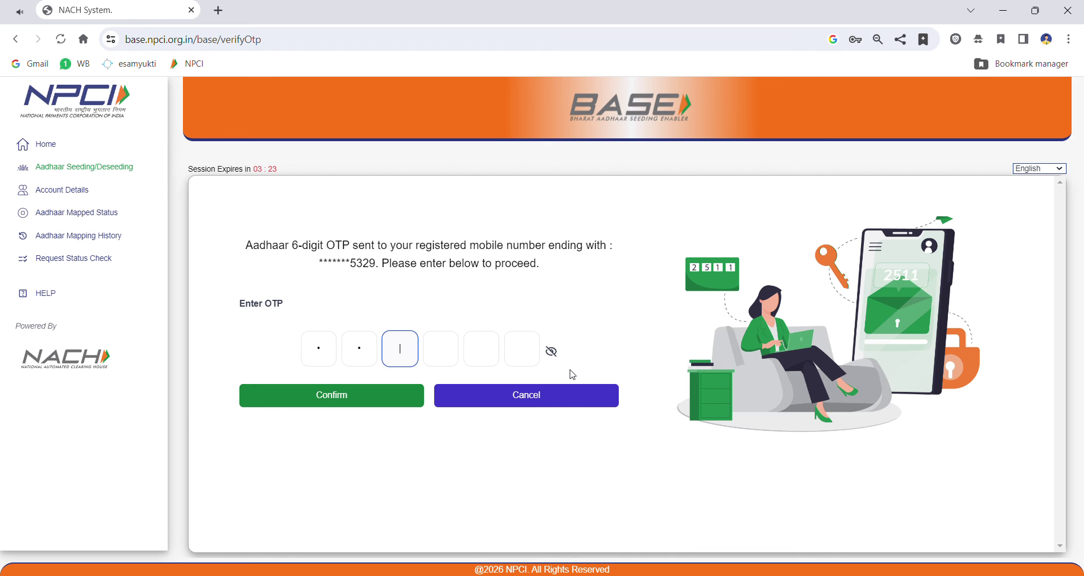
key("alt+Tab")
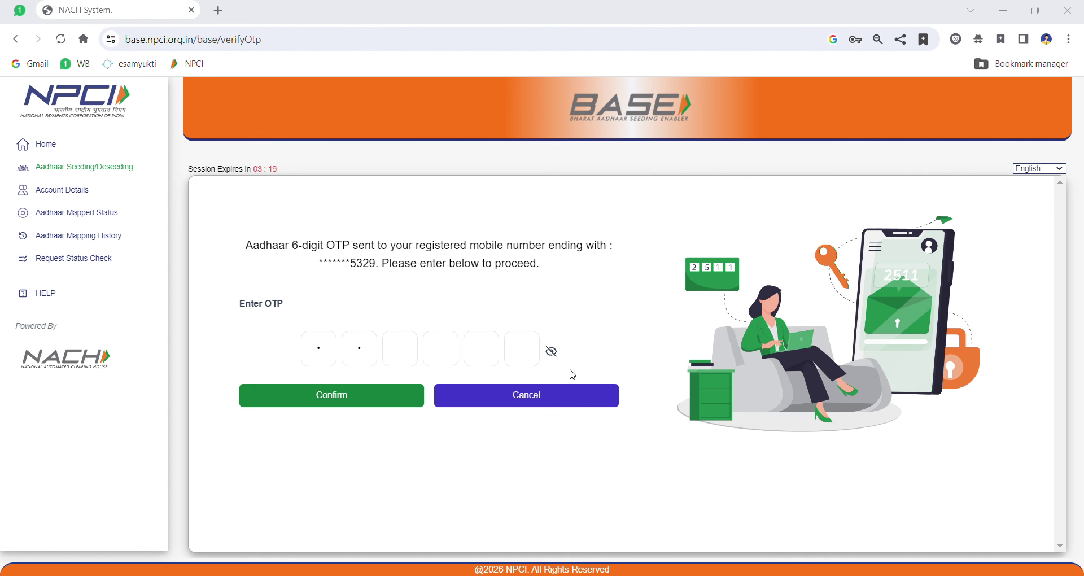
left_click(405, 355)
key("BackSpace")
key("BackSpace")
key("BackSpace")
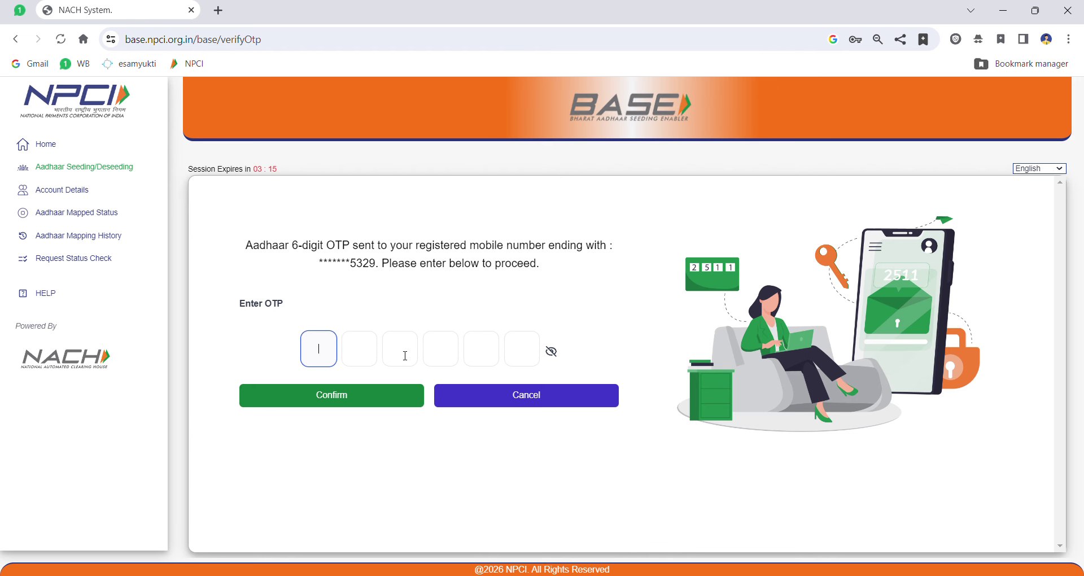
type("••")
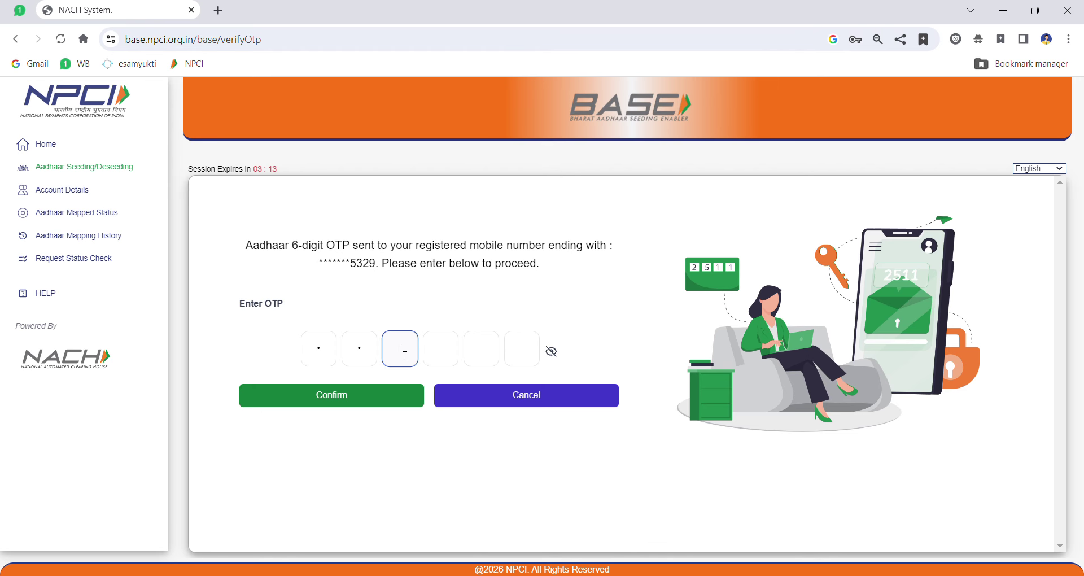
type("••••")
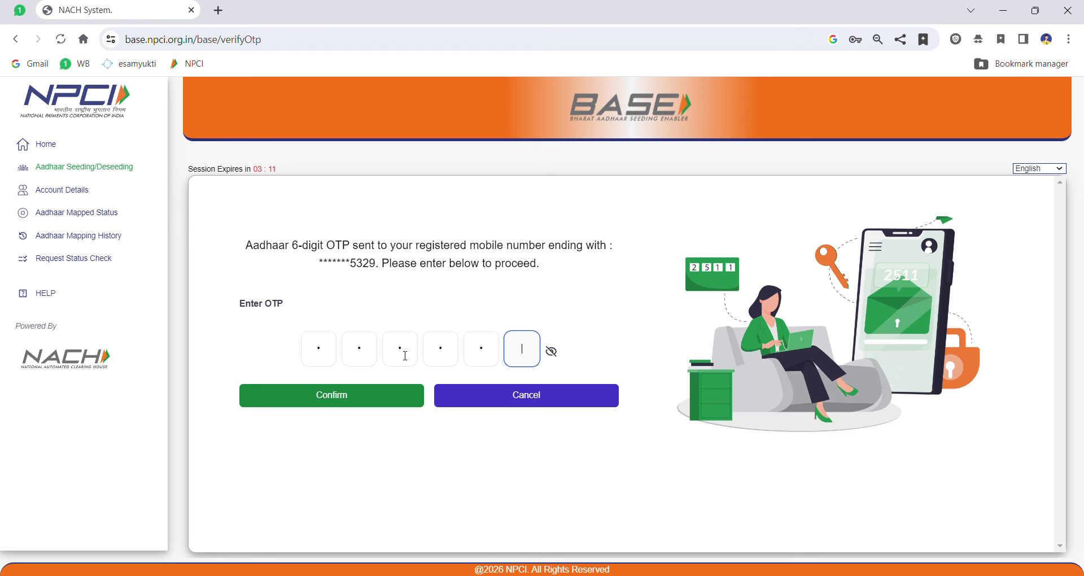
left_click(325, 398)
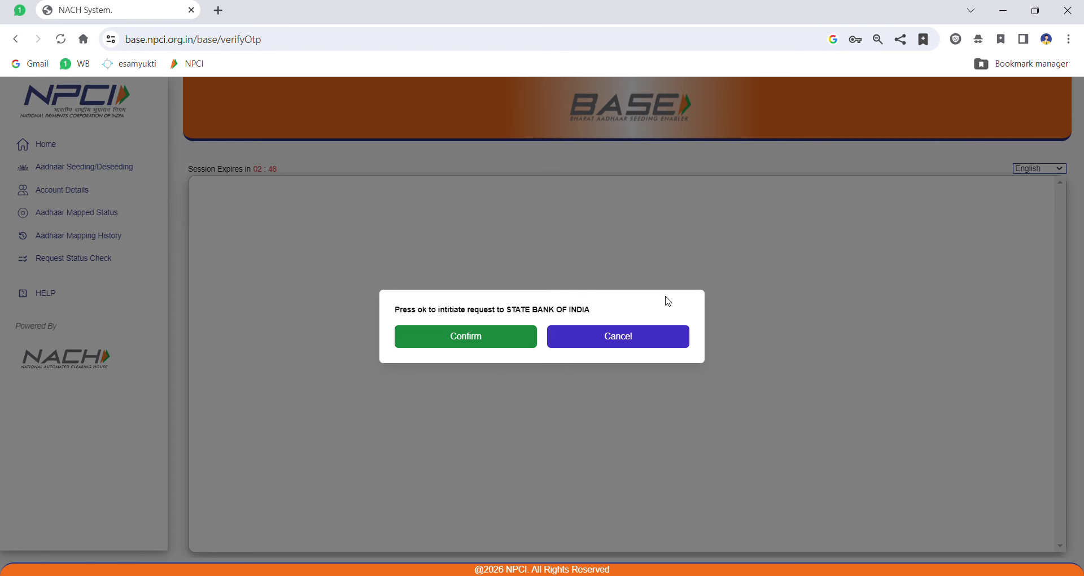
Confirm the seeding request to STATE BANK OF INDIA.
left_click(477, 342)
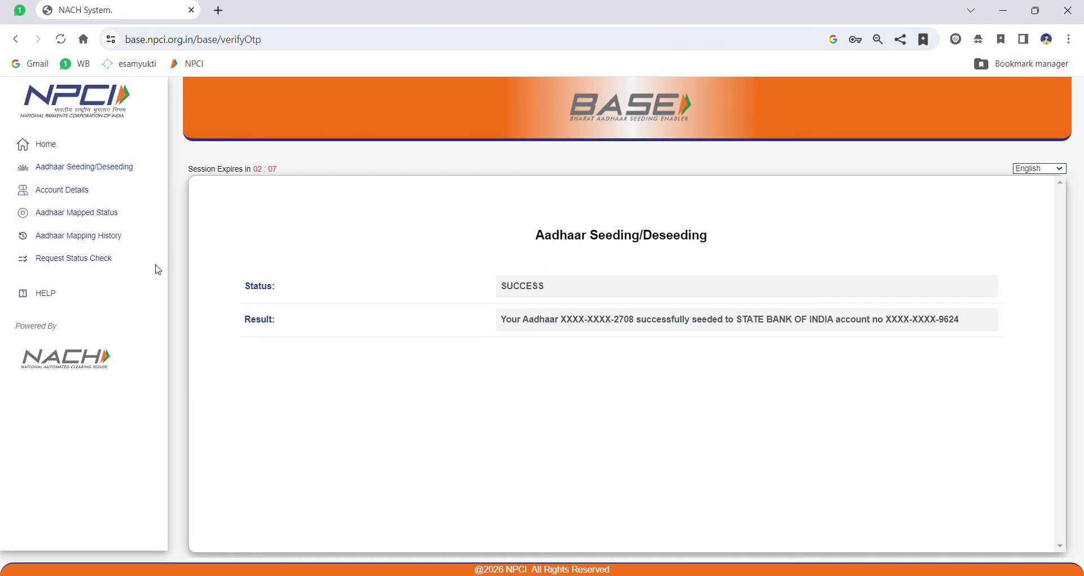
After the SUCCESS result, go to Aadhaar Mapped Status in the left menu.
left_click(96, 218)
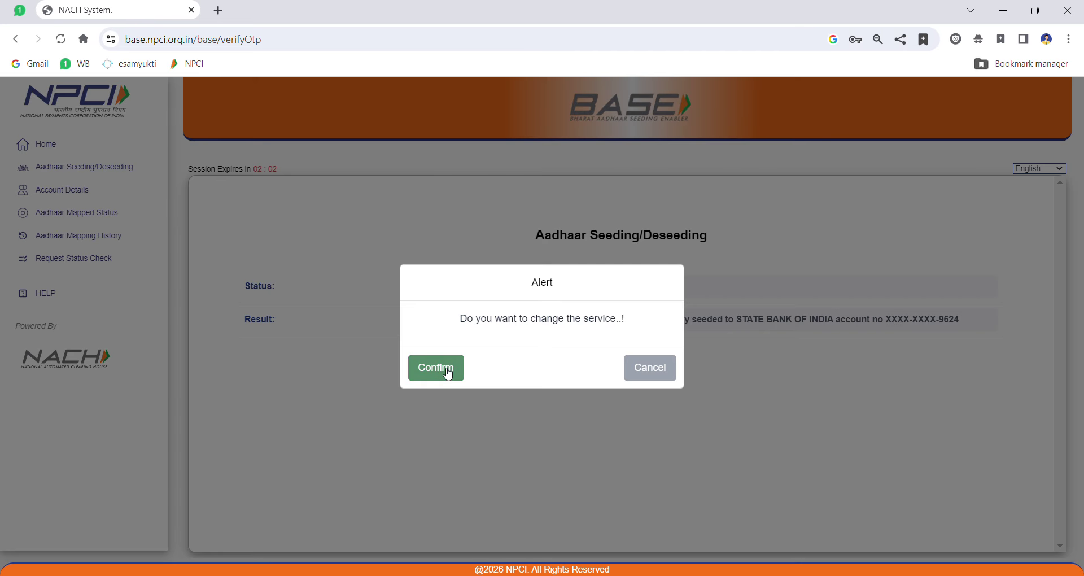
Accept the change-service prompt, dismiss the session expiry alert, and enter the Aadhaar number.
left_click(446, 373)
left_click(307, 279)
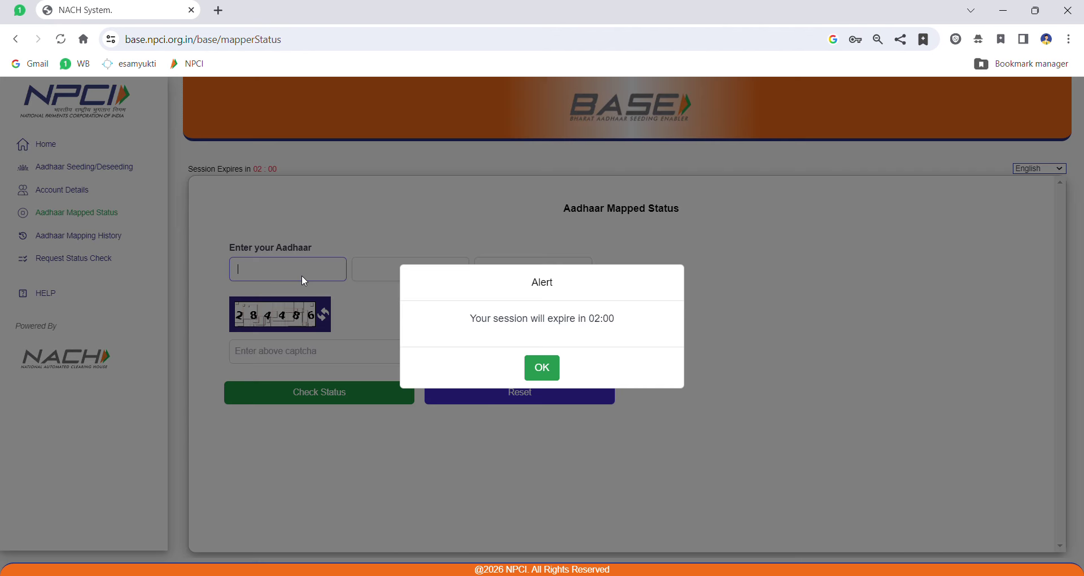
left_click(546, 370)
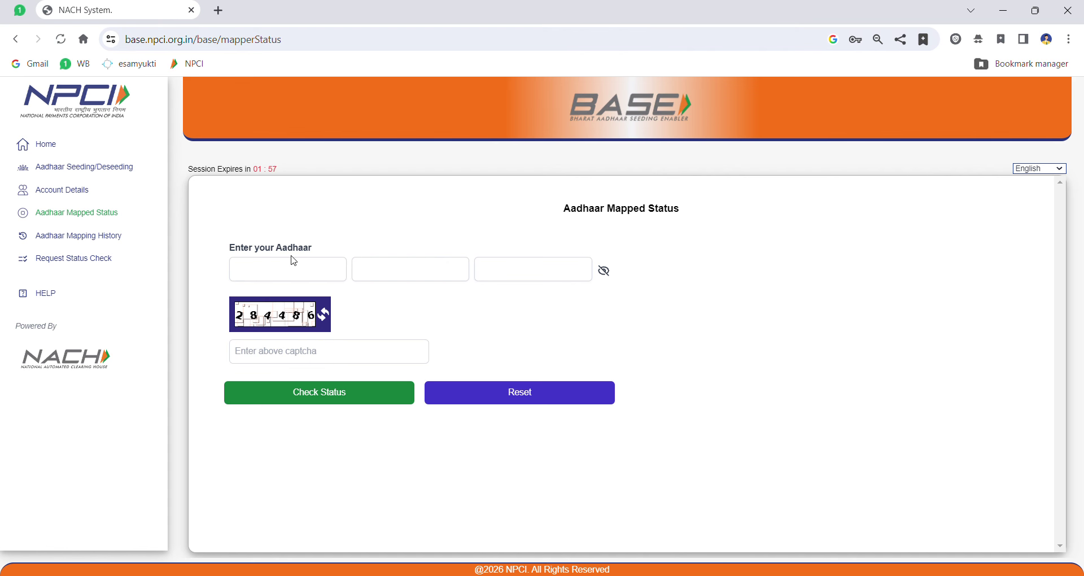
left_click(297, 269)
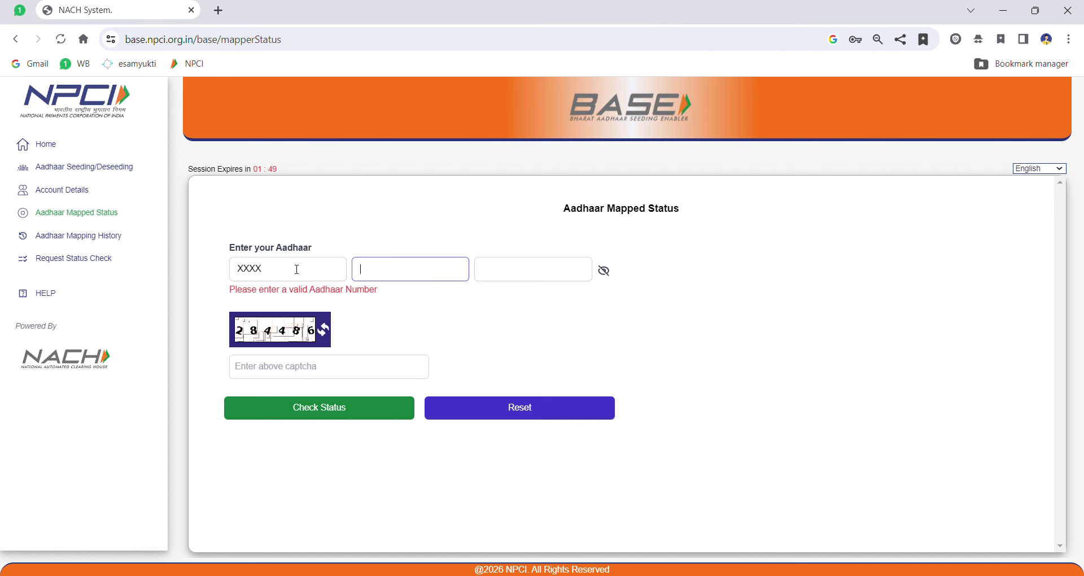
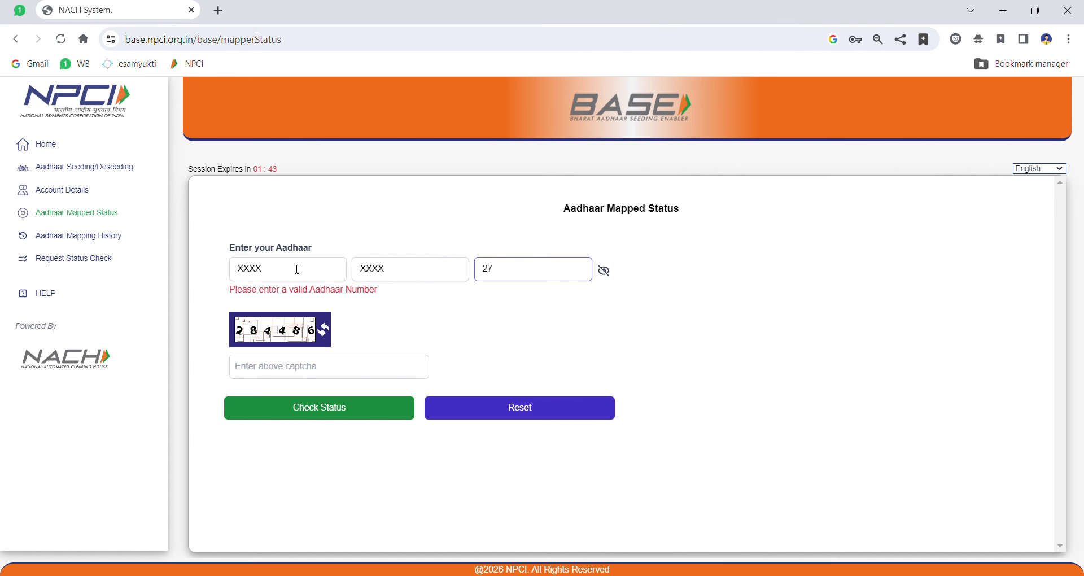
Enter the captcha answer and submit the mapped status check.
left_click(271, 349)
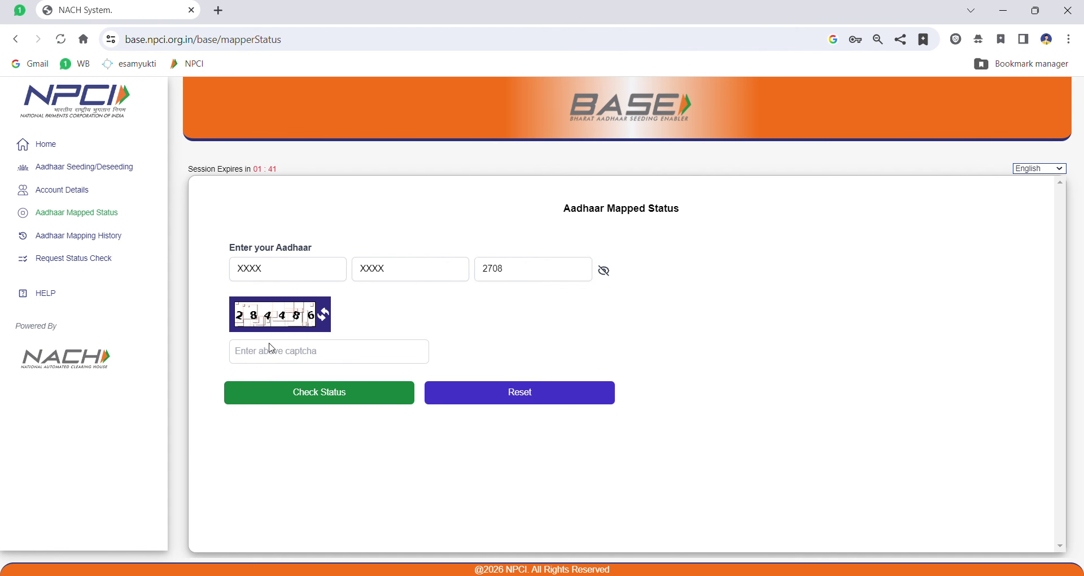
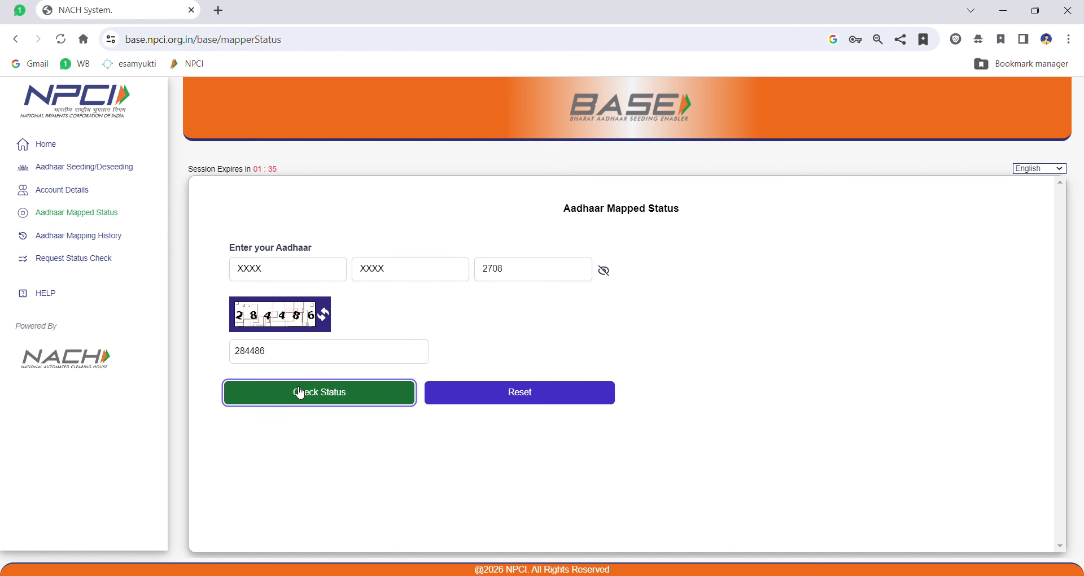
left_click(299, 393)
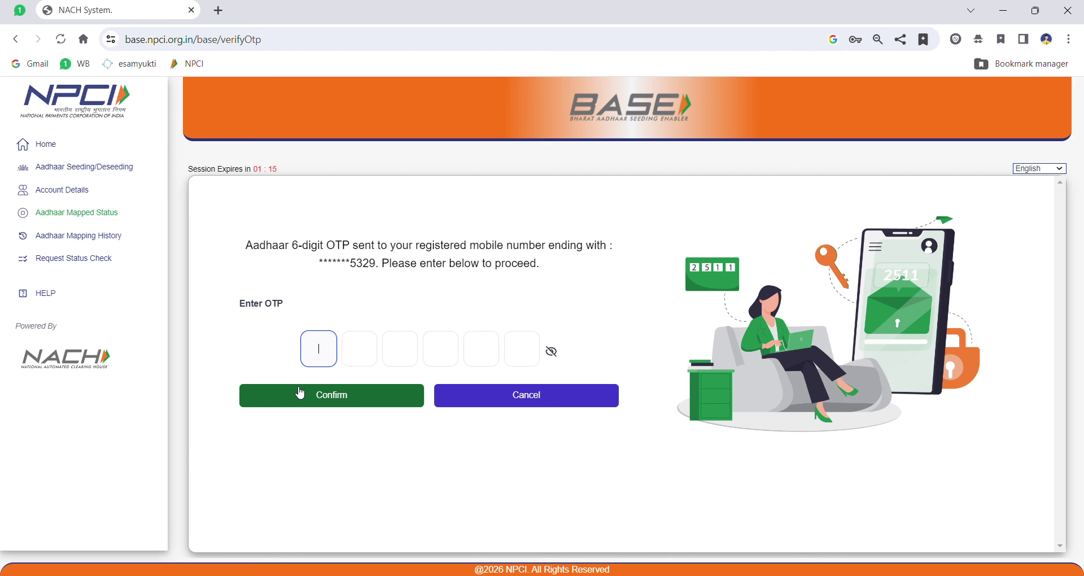
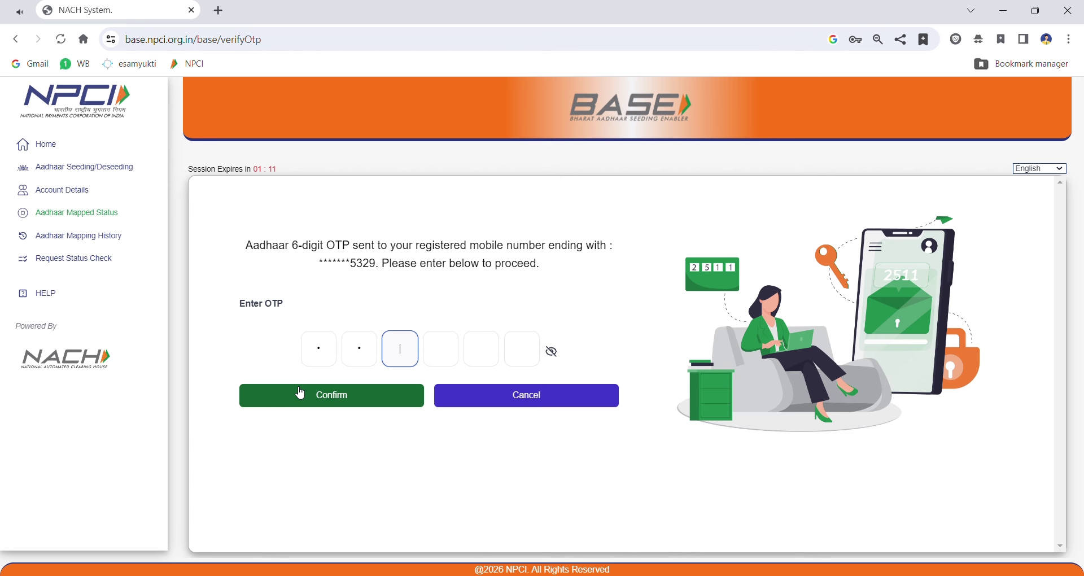
Enter the six-digit OTP and submit it to view the Aadhaar mapped status.
left_click(309, 395)
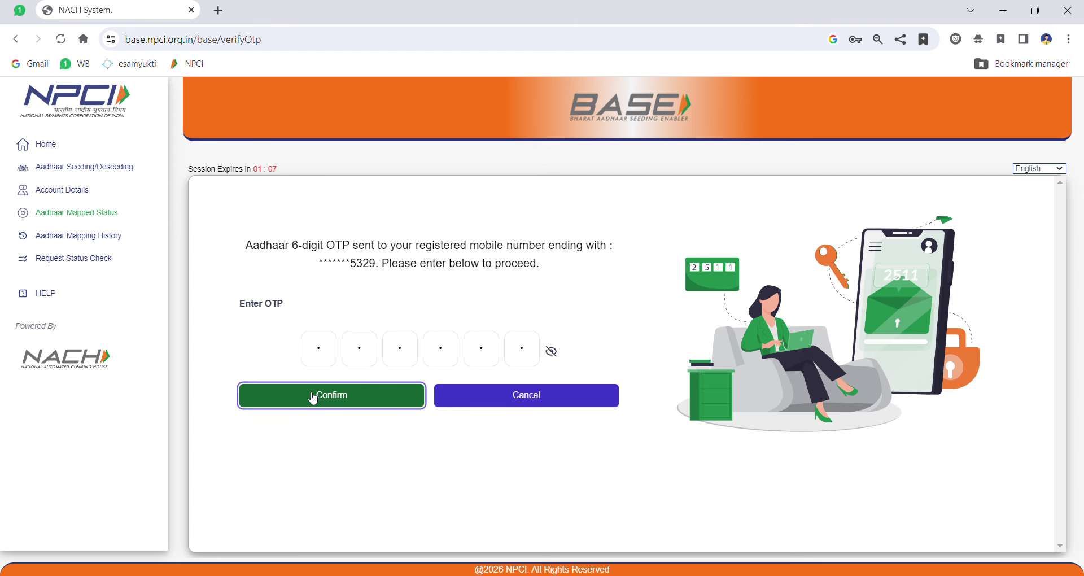
scroll(309, 397, "down", 1)
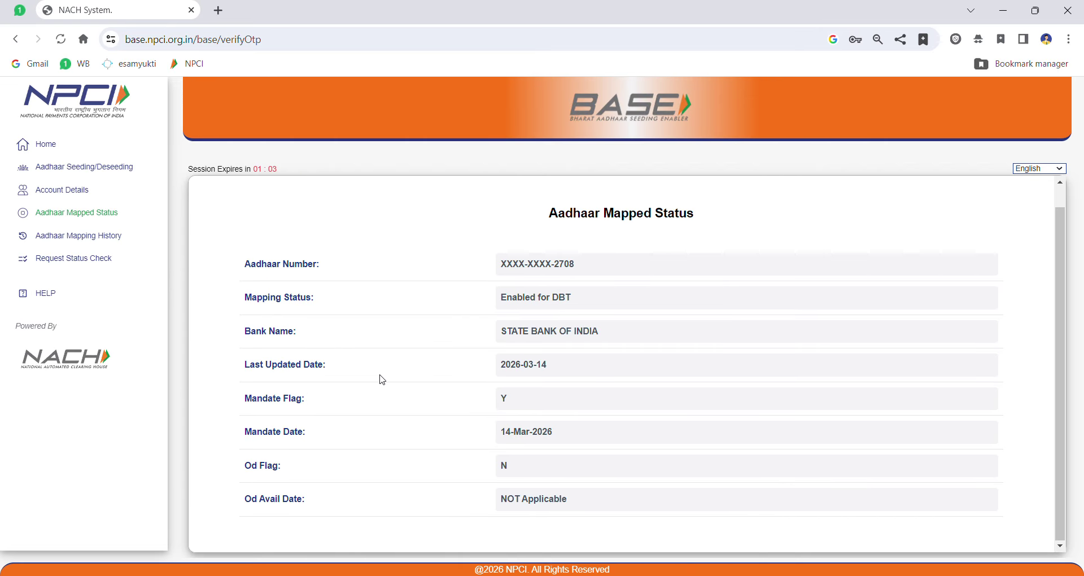
left_click_drag(593, 269, 535, 265)
left_click_drag(510, 306, 586, 306)
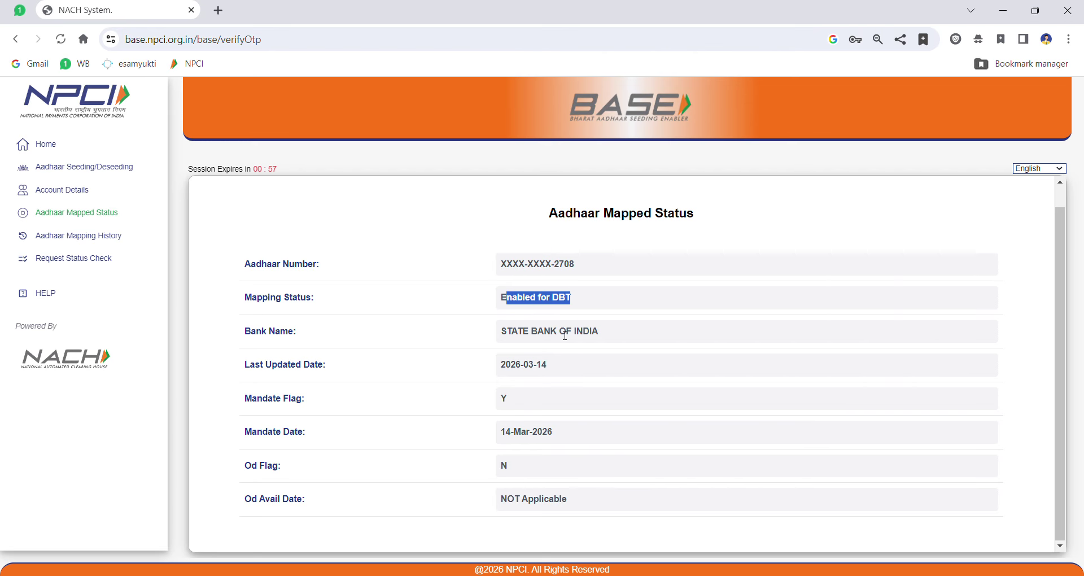
left_click(653, 423)
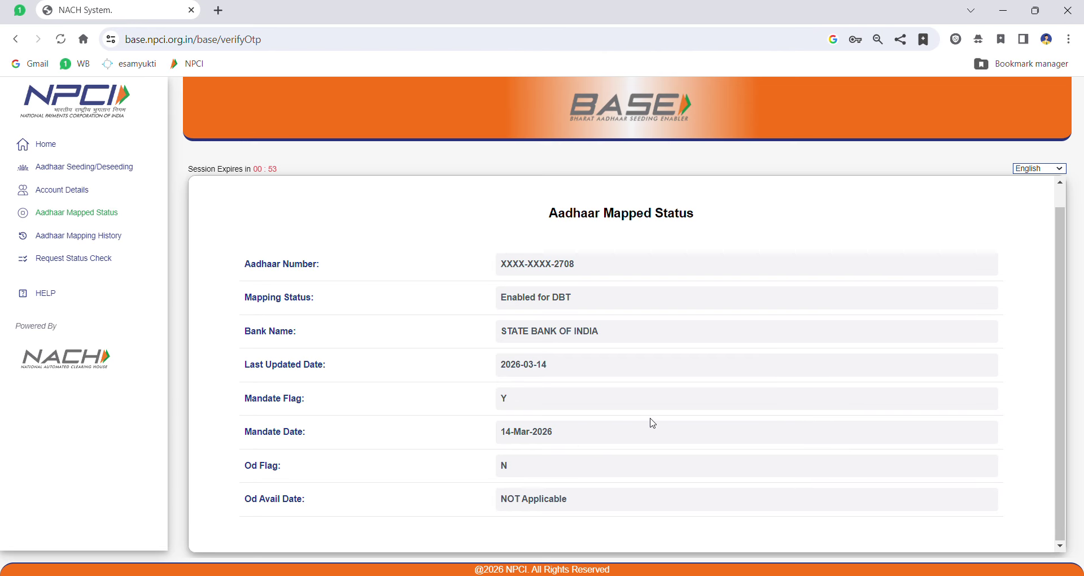